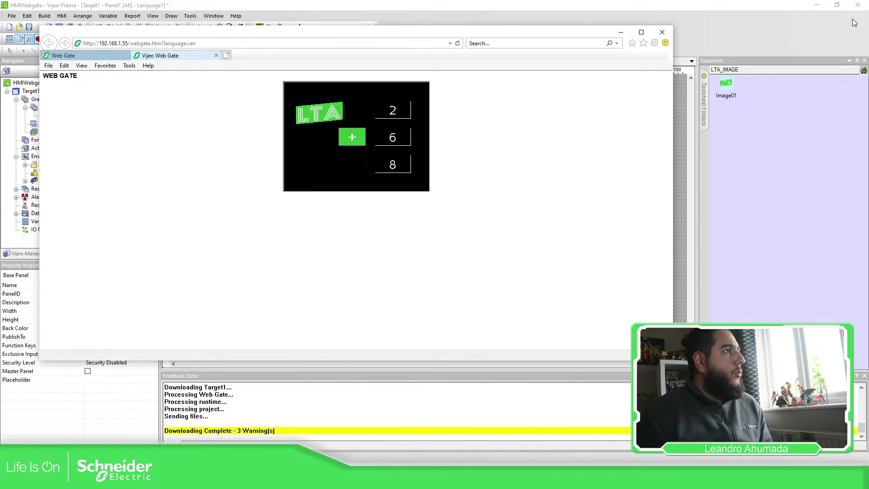
Step: Close the Internet Explorer window showing the live Web Gate panel
{"action": "left_click", "coordinate": [663, 32]}
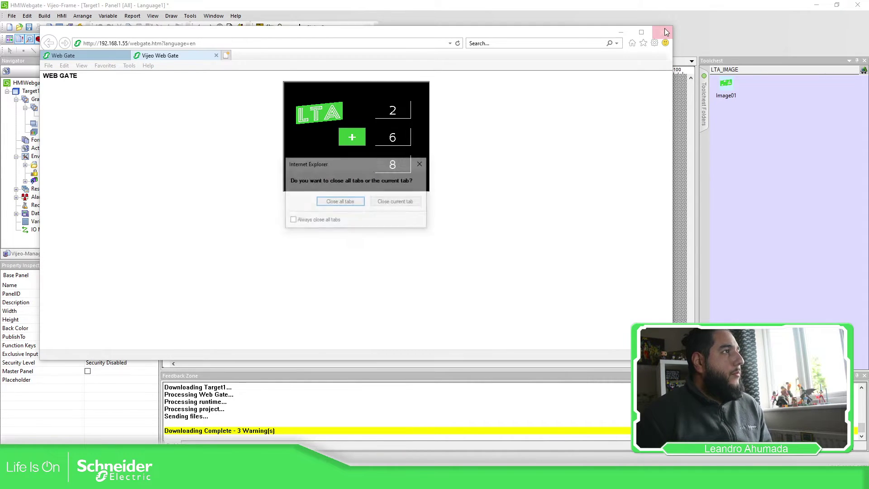
Step: Confirm closing all tabs of that window
{"action": "left_click", "coordinate": [347, 207]}
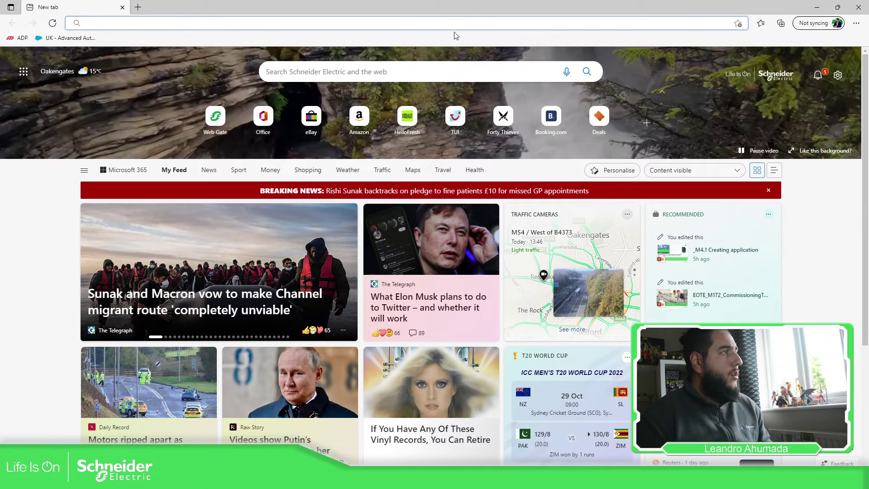
Step: Browse to 192.168.1.55 and launch the Web Gate panel from Monitoring in a new window
{"action": "left_click", "coordinate": [483, 18]}
{"action": "type", "text": "192"}
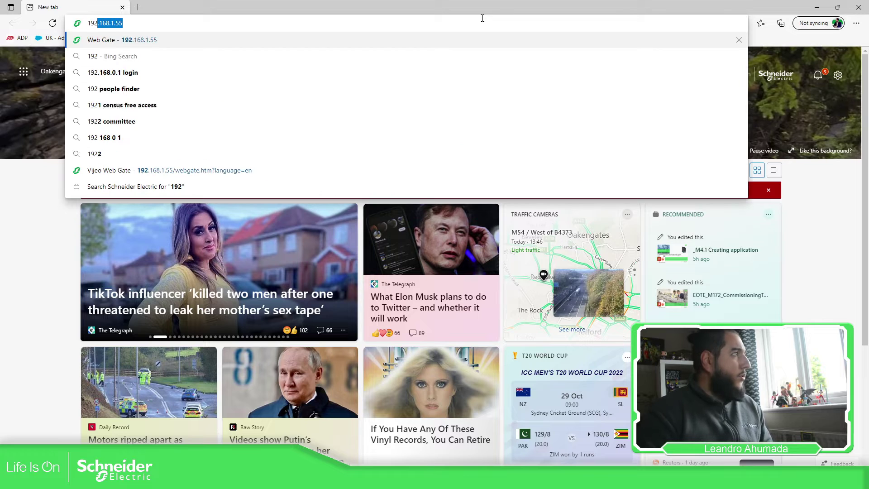
{"action": "type", "text": ".168.1."}
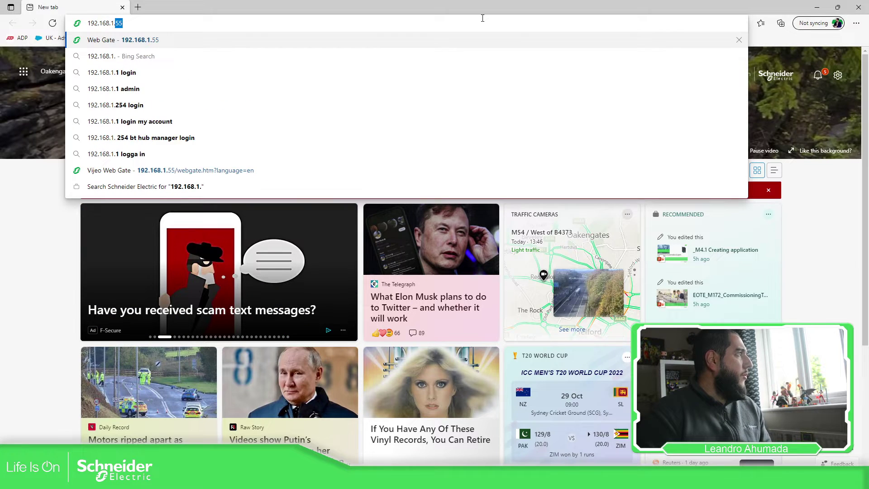
{"action": "type", "text": "55"}
{"action": "key", "text": "Return"}
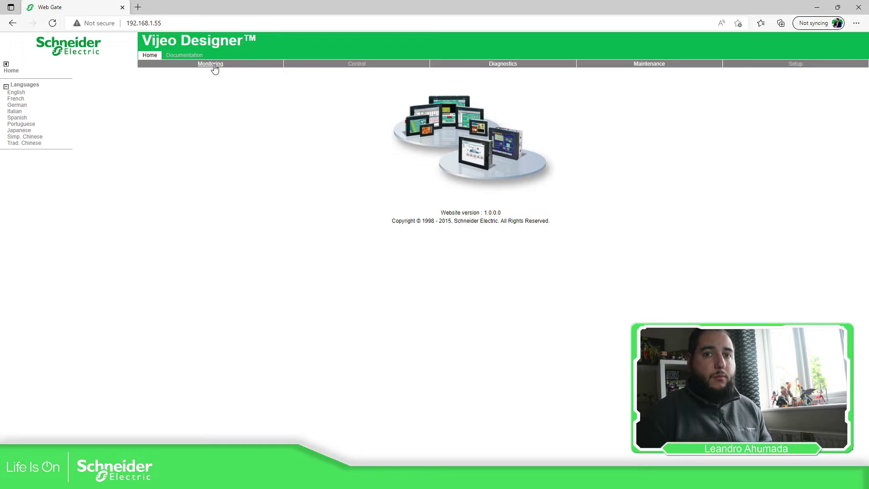
{"action": "left_click", "coordinate": [214, 66]}
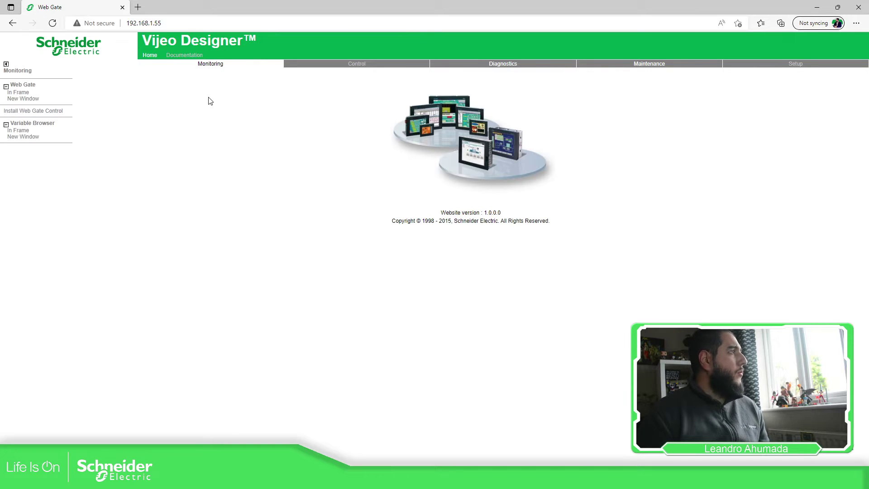
{"action": "left_click", "coordinate": [27, 103]}
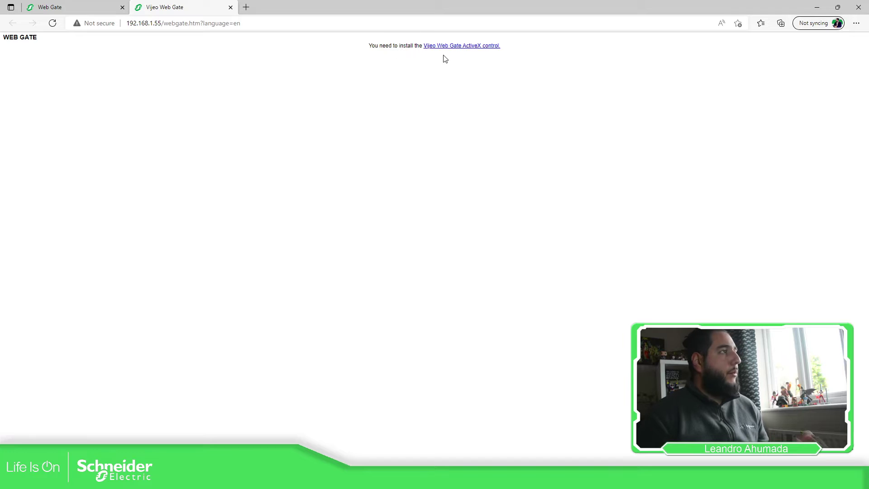
Step: Close the ActiveX tab and go to Edge's Default browser settings
{"action": "left_click", "coordinate": [230, 8]}
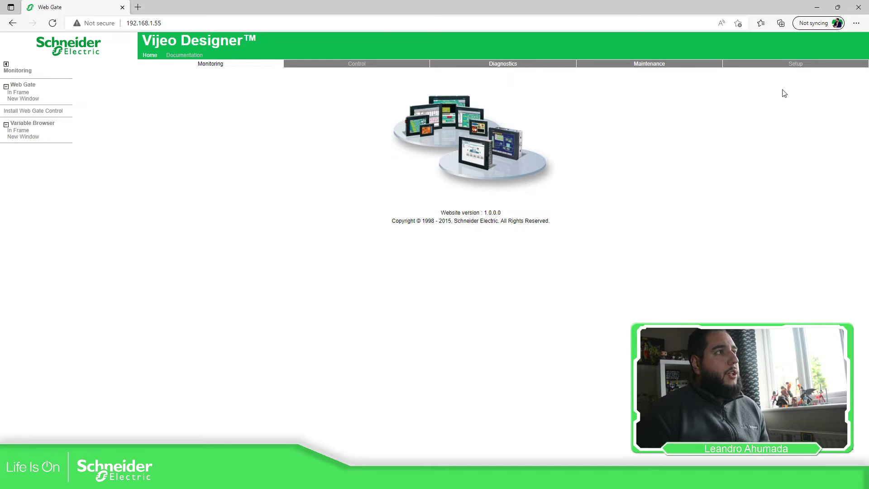
{"action": "left_click", "coordinate": [856, 23]}
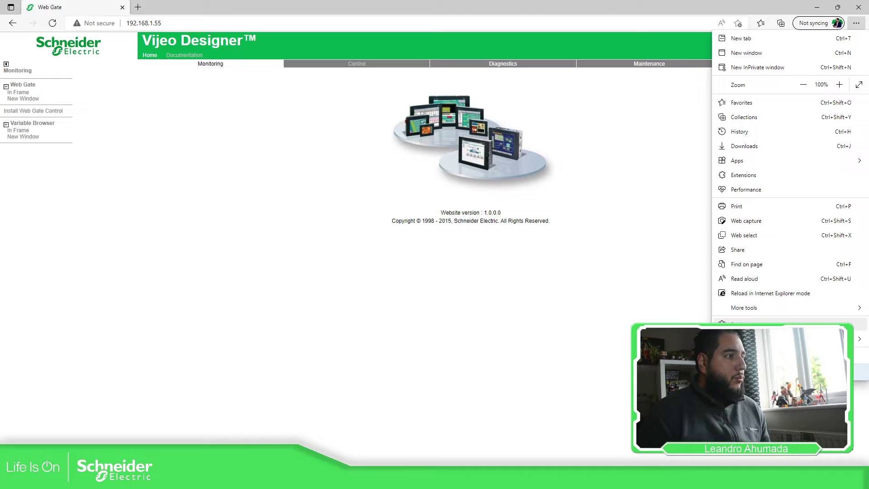
{"action": "left_click", "coordinate": [755, 324]}
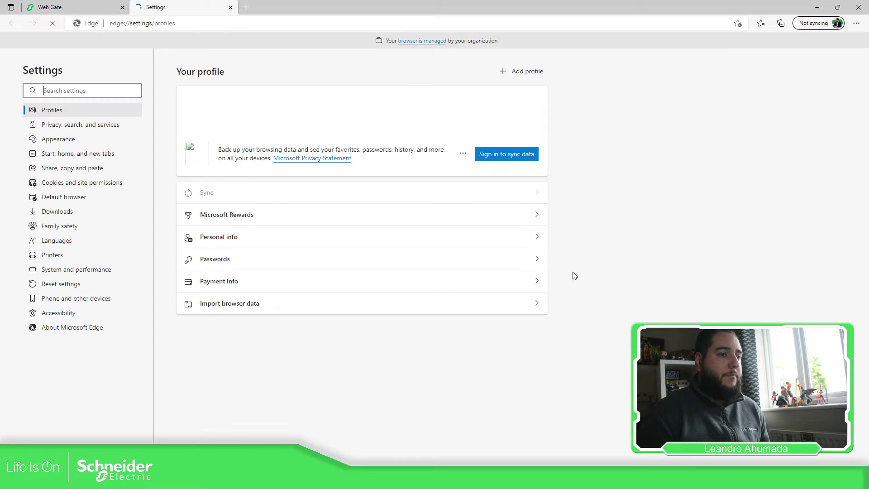
{"action": "left_click", "coordinate": [70, 203]}
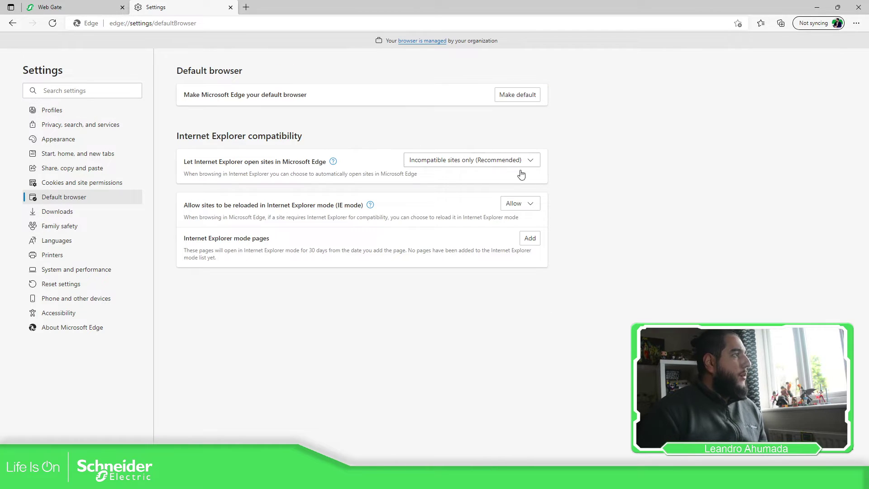
Step: Set 'Allow sites to be reloaded in Internet Explorer mode' to Allow and return to Web Gate
{"action": "left_click", "coordinate": [534, 204]}
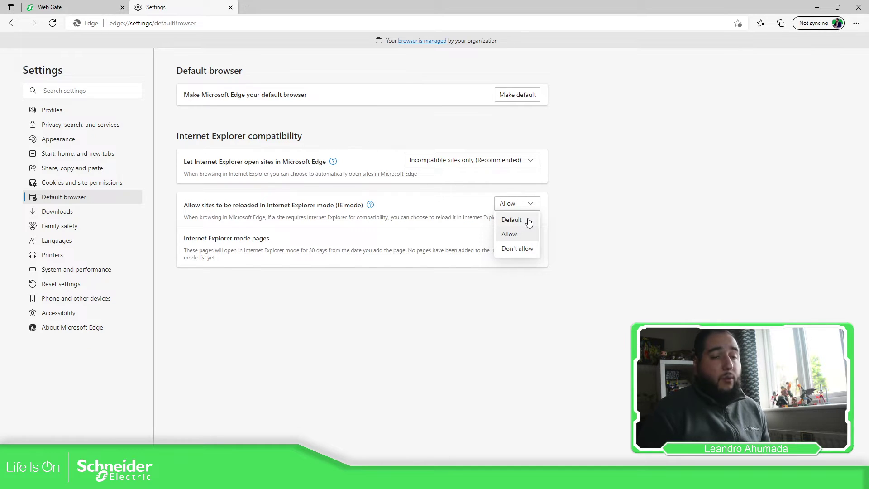
{"action": "left_click", "coordinate": [529, 220]}
{"action": "left_click", "coordinate": [534, 204]}
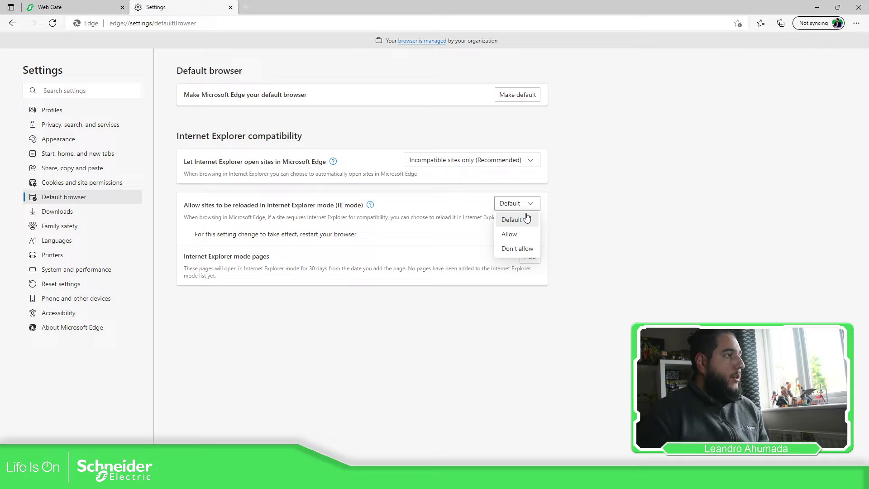
{"action": "left_click", "coordinate": [514, 235]}
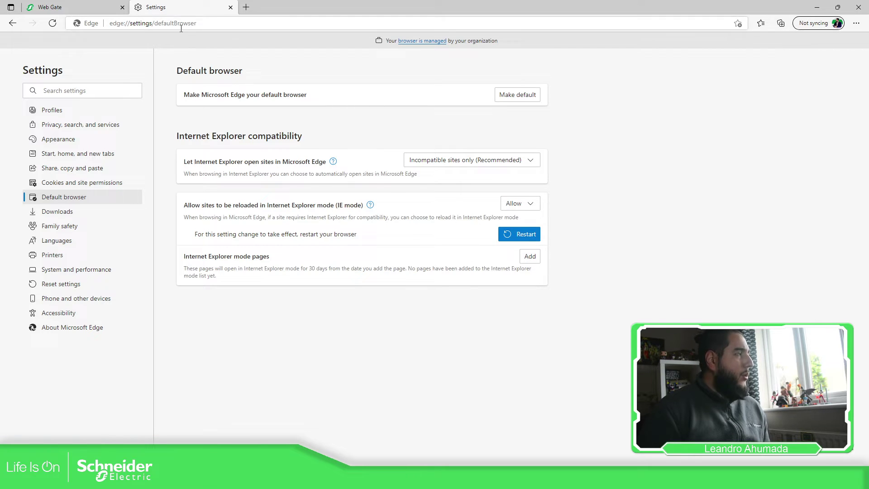
{"action": "left_click", "coordinate": [231, 7]}
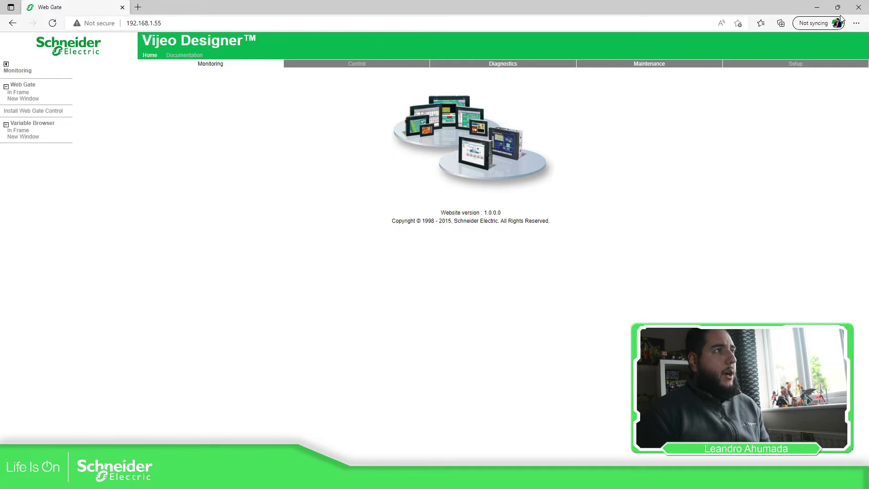
Step: Reload the Web Gate home page in Internet Explorer mode and dismiss the IE mode notice
{"action": "left_click", "coordinate": [856, 23]}
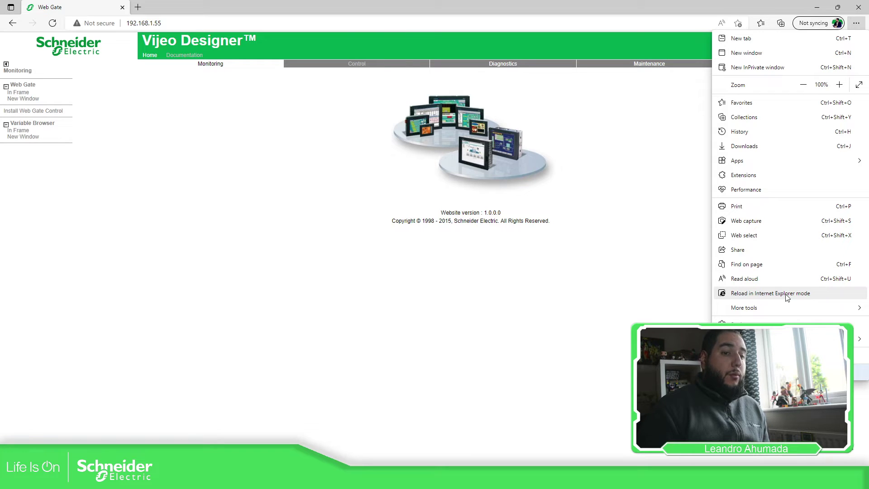
{"action": "left_click", "coordinate": [745, 299]}
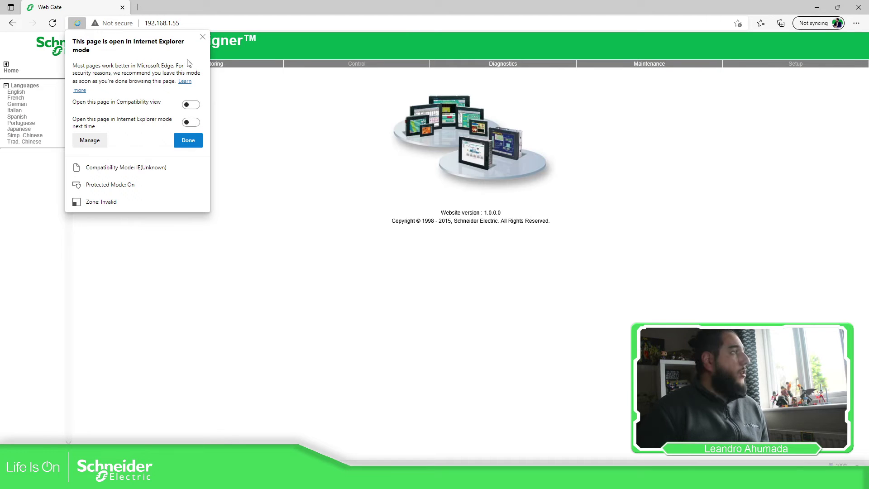
{"action": "left_click", "coordinate": [203, 38]}
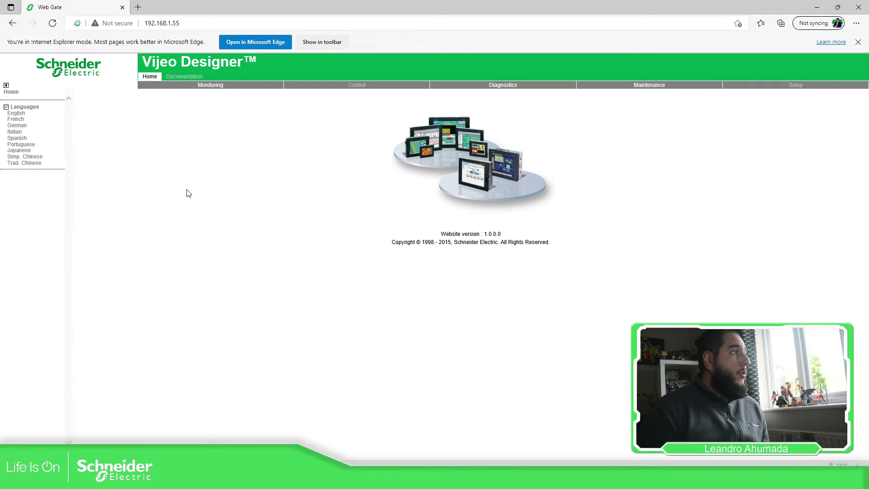
Step: Open the Web Gate panel from Monitoring and log in with user name and password
{"action": "left_click", "coordinate": [220, 91]}
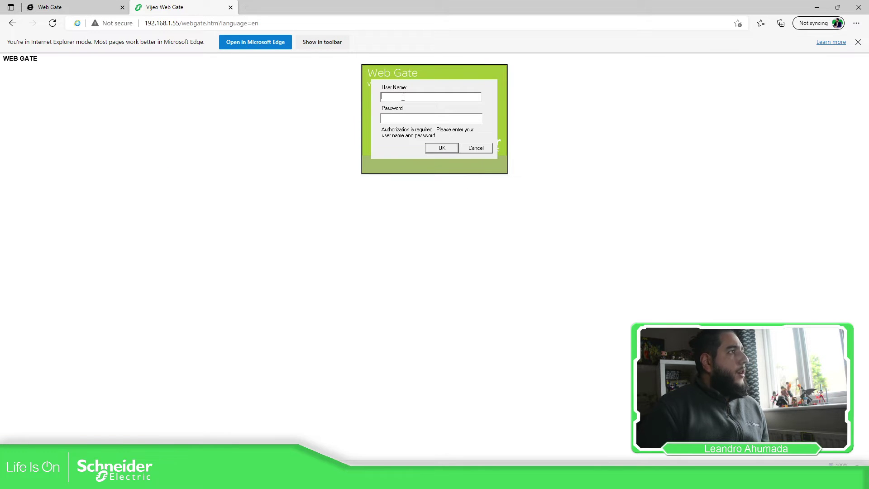
{"action": "left_click", "coordinate": [404, 97]}
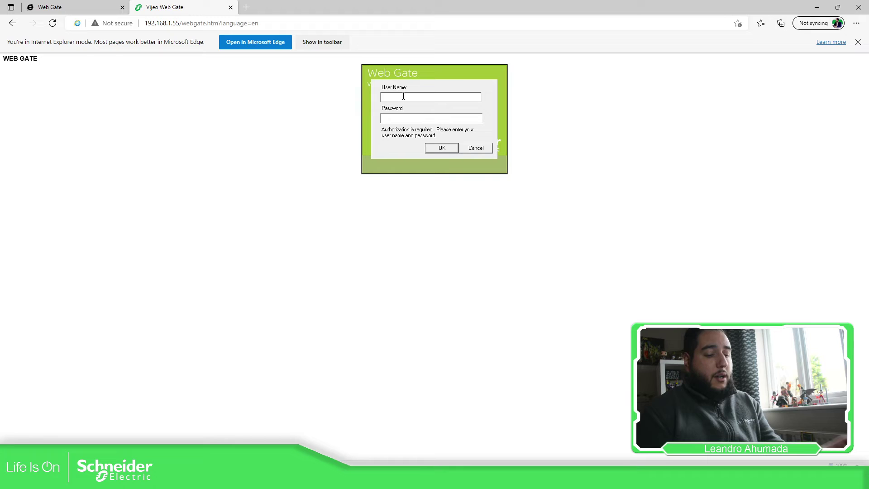
{"action": "key", "text": "Tab"}
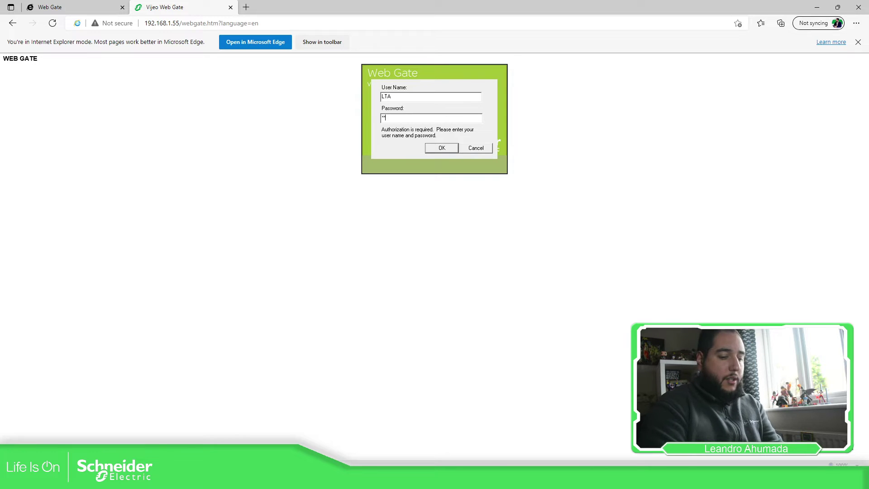
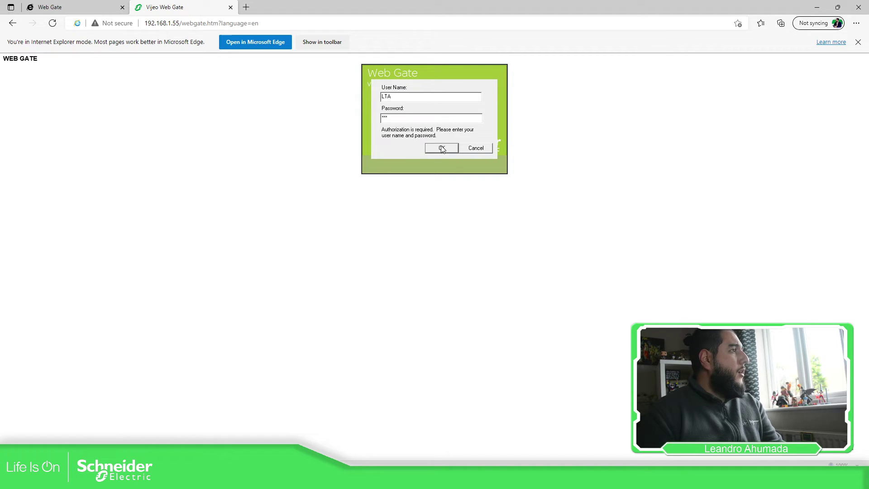
{"action": "left_click", "coordinate": [442, 148]}
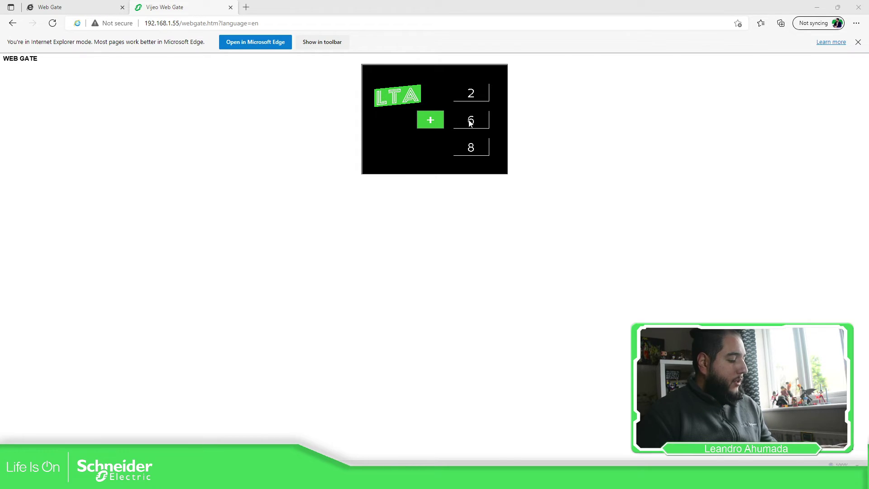
Step: Enter new values in the first two panel fields with the keypad and sum them with + into the third
{"action": "left_click", "coordinate": [482, 103]}
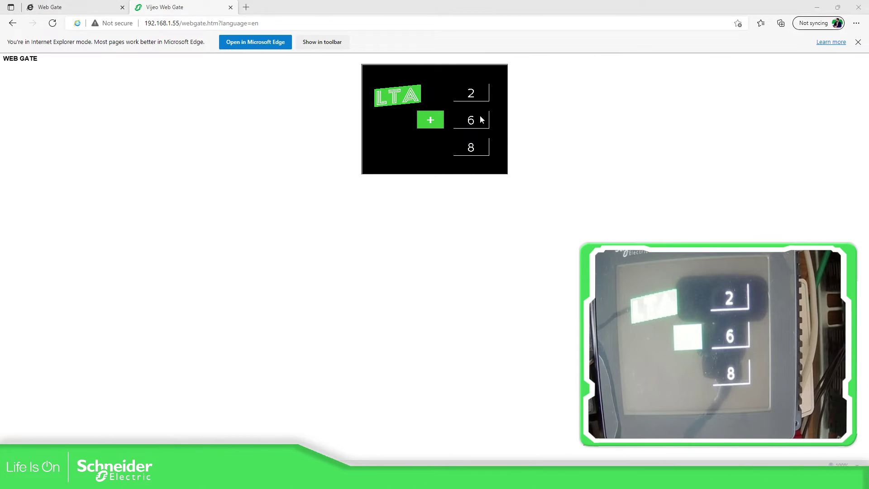
{"action": "left_click", "coordinate": [473, 129]}
{"action": "left_click", "coordinate": [479, 165]}
{"action": "left_click", "coordinate": [478, 125]}
{"action": "left_click", "coordinate": [436, 128]}
{"action": "left_click", "coordinate": [481, 169]}
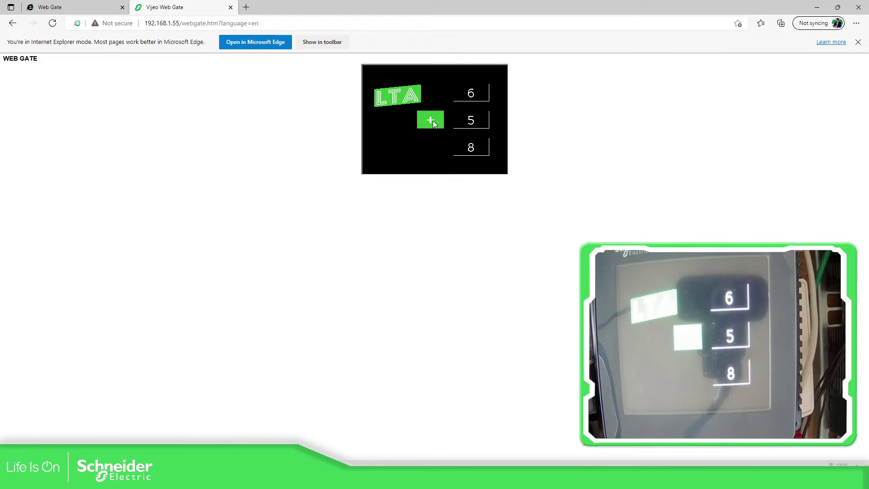
{"action": "left_click", "coordinate": [433, 120]}
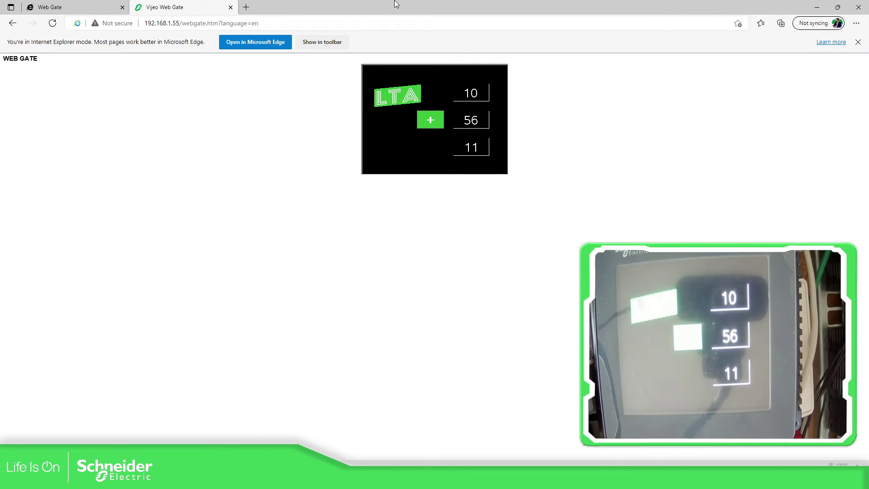
{"action": "left_click", "coordinate": [432, 120]}
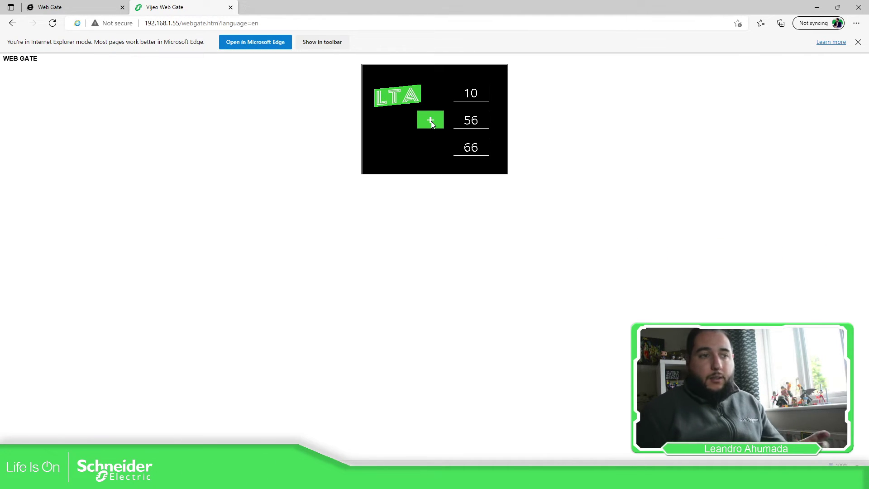
Step: Close the live panel tab, view the Security tab of Internet Options, then close the dialog
{"action": "left_click", "coordinate": [230, 8]}
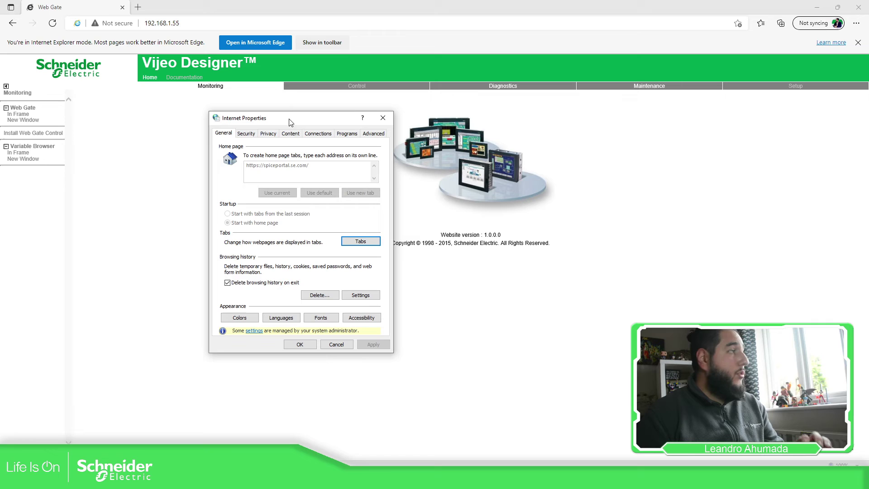
{"action": "left_click", "coordinate": [248, 135]}
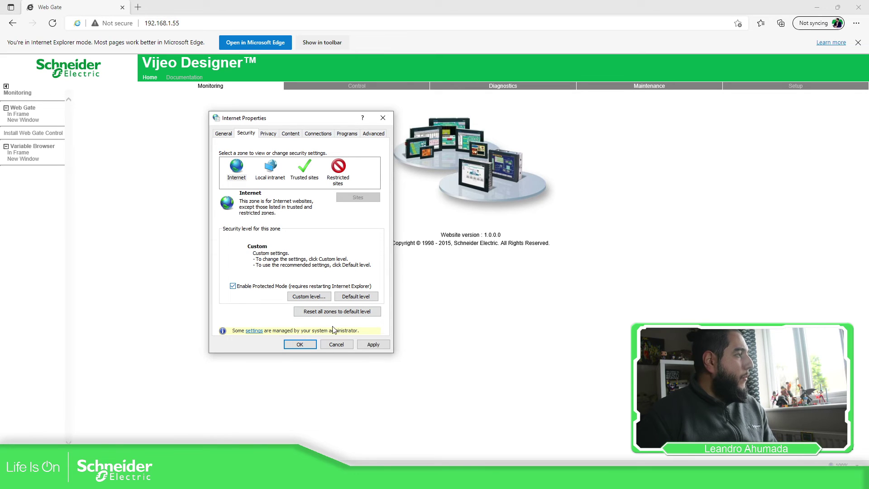
{"action": "key", "text": "Return"}
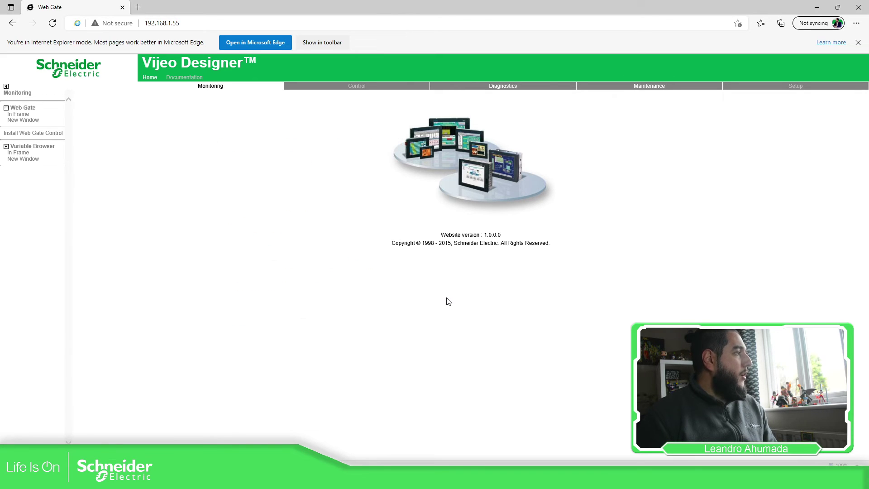
Step: Reopen Web Gate, then apply Protected Mode off for the Internet zone and confirm the warning
{"action": "left_click", "coordinate": [23, 119]}
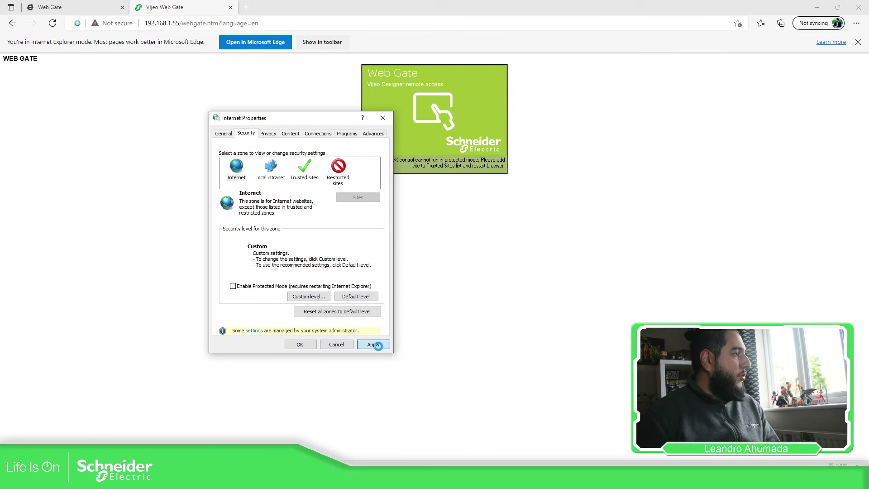
{"action": "left_click", "coordinate": [379, 346]}
{"action": "left_click", "coordinate": [461, 238]}
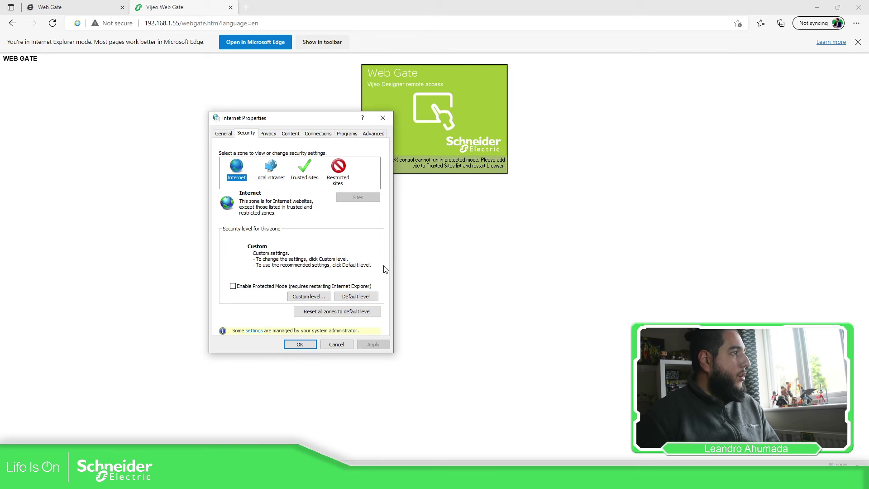
{"action": "left_click", "coordinate": [300, 345]}
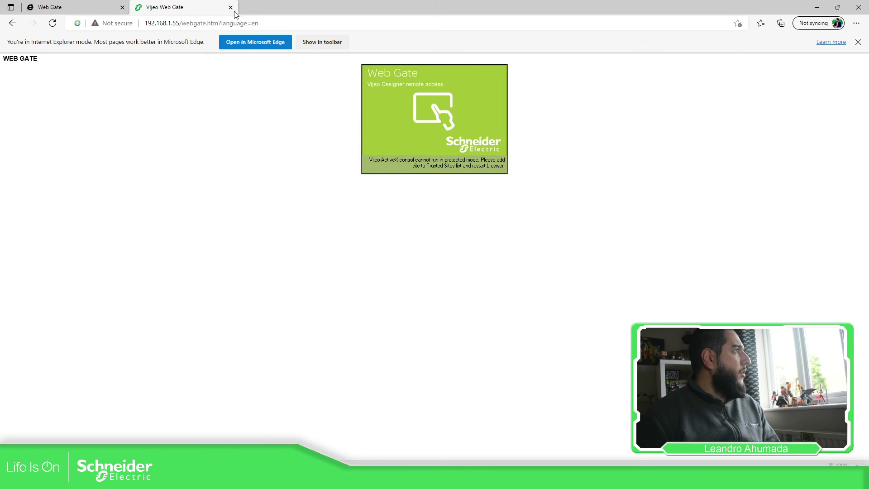
Step: Close and reopen the Web Gate panel tab, then log in again with user name and password
{"action": "left_click", "coordinate": [232, 8]}
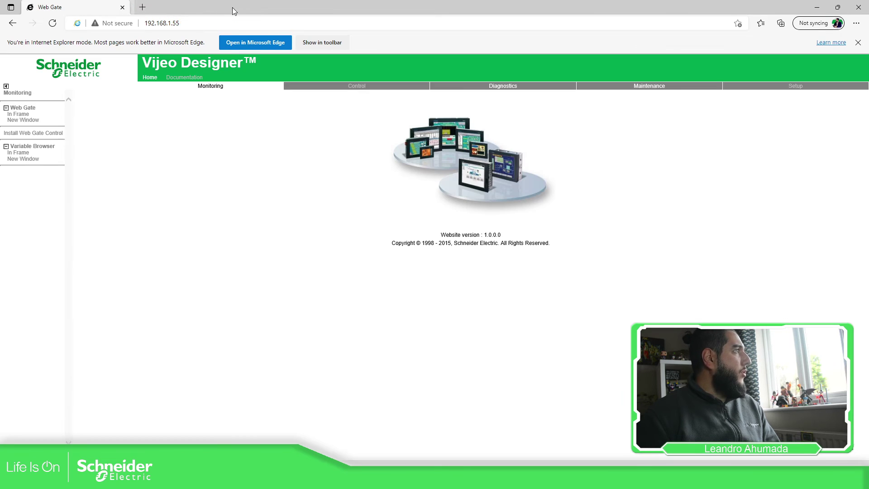
{"action": "left_click", "coordinate": [23, 120]}
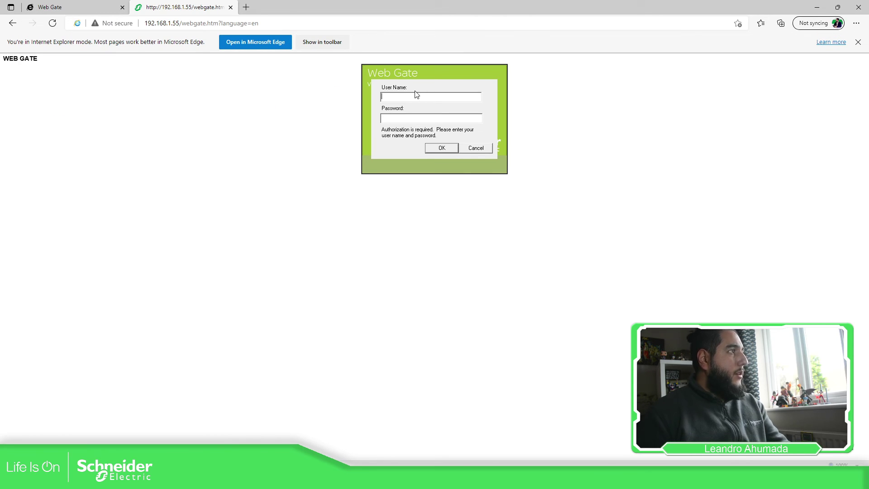
{"action": "type", "text": "LTA"}
{"action": "key", "text": "Tab"}
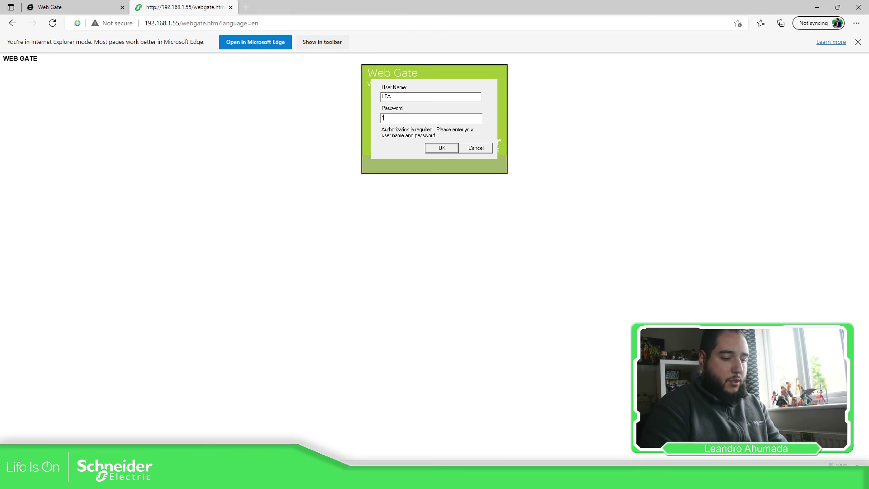
{"action": "left_click", "coordinate": [440, 149]}
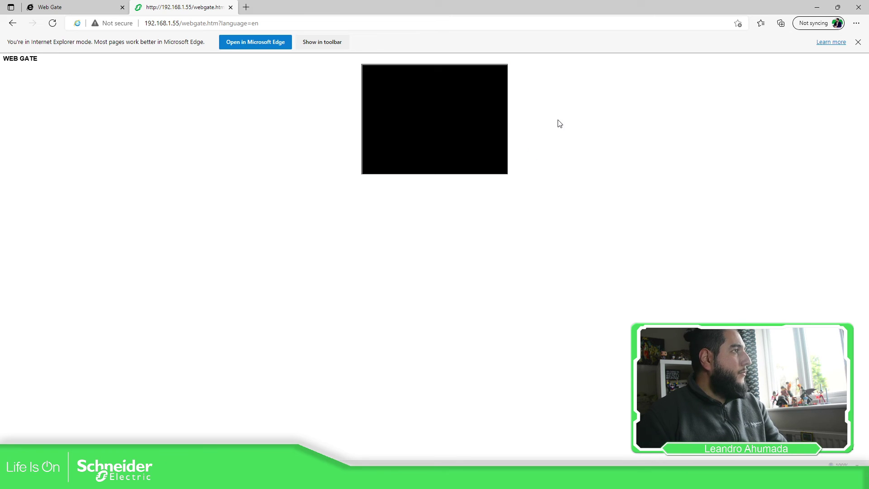